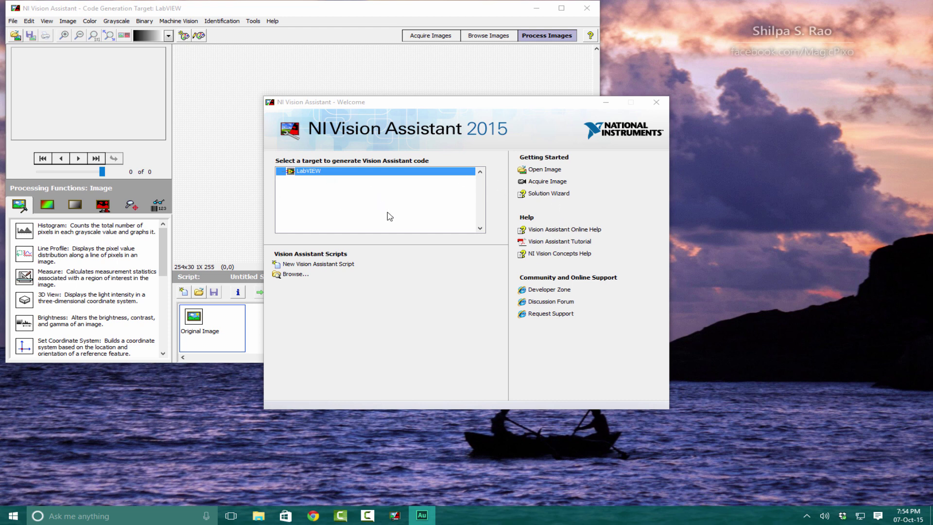
Close the Vision Assistant welcome dialog to reveal the empty Untitled Script 1 workspace.
click(656, 103)
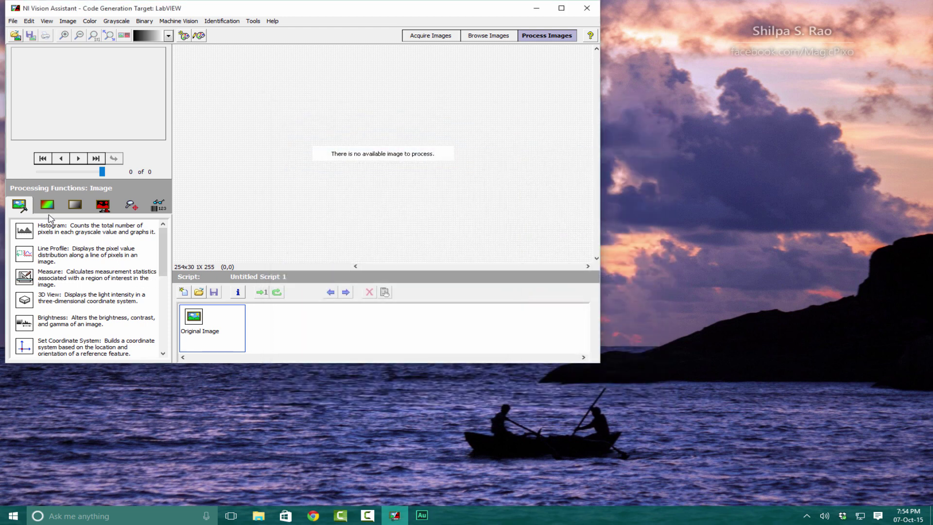
Try acquiring an image from the camera and dismiss the NI-IMAQ Driver Not Found warning.
click(428, 43)
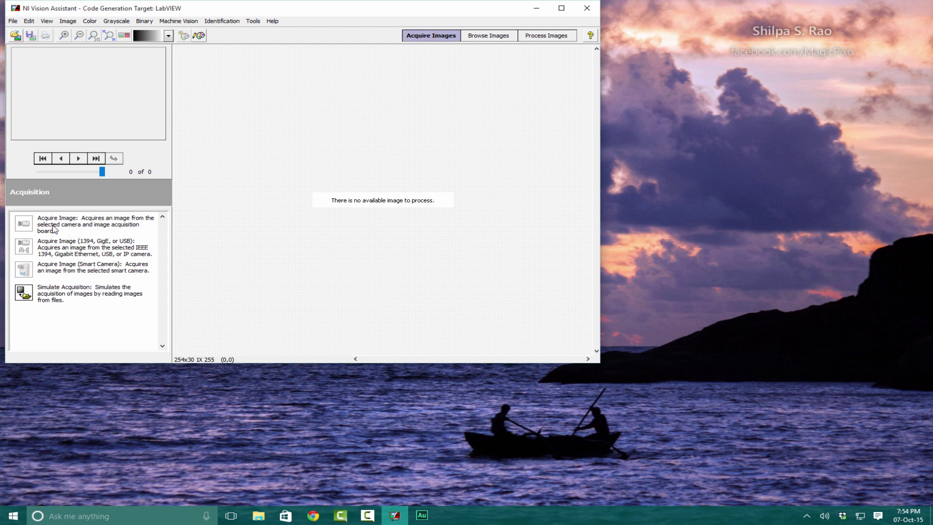
click(61, 286)
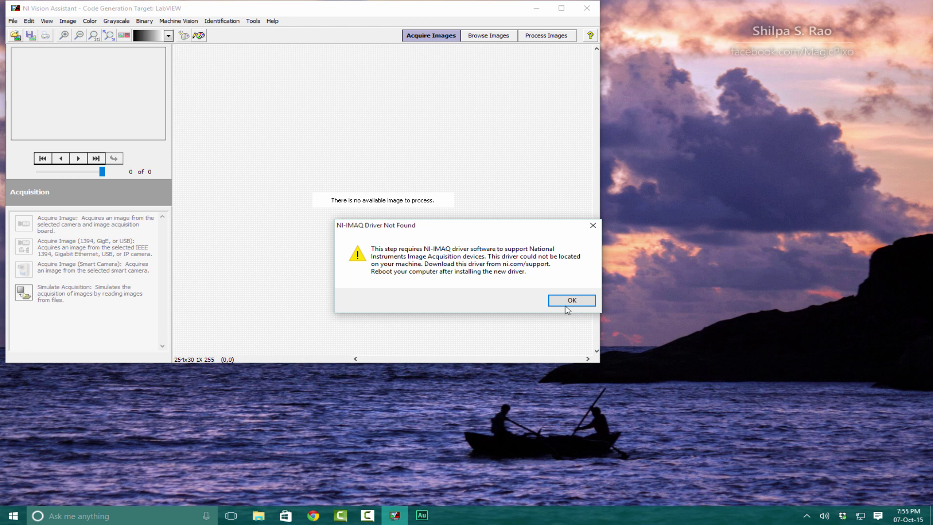
click(571, 300)
Search Google in Chrome for 'NI IMAQ DX' and open the NI Vision Acquisition Software result.
mouse_move(313, 515)
click(261, 494)
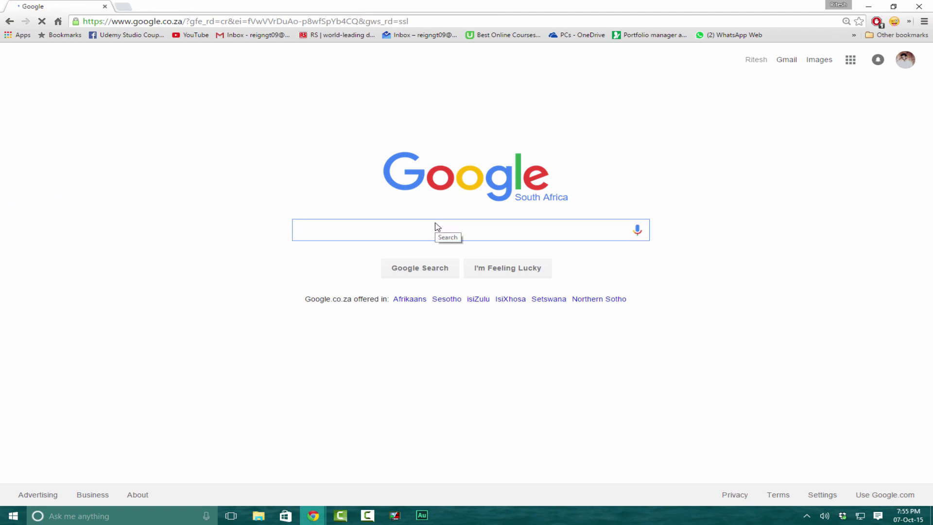
text(NI)
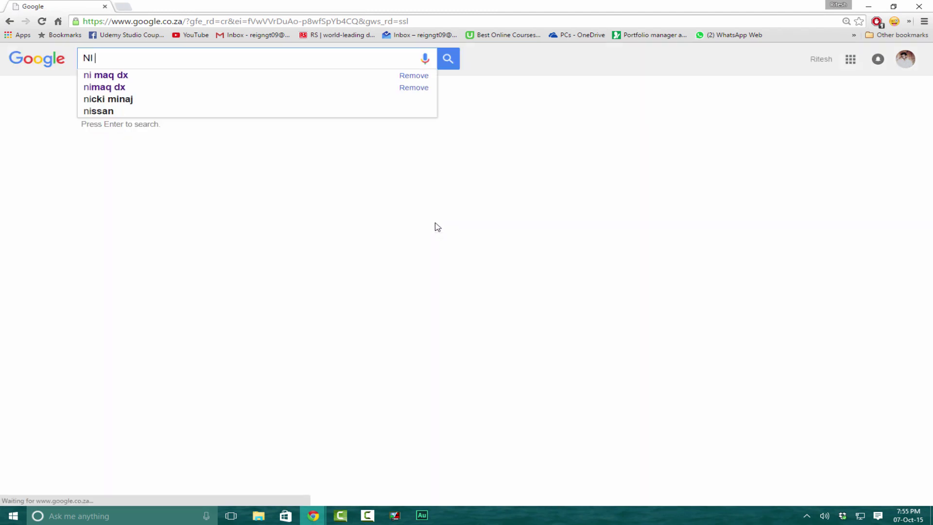
text( IMAQ)
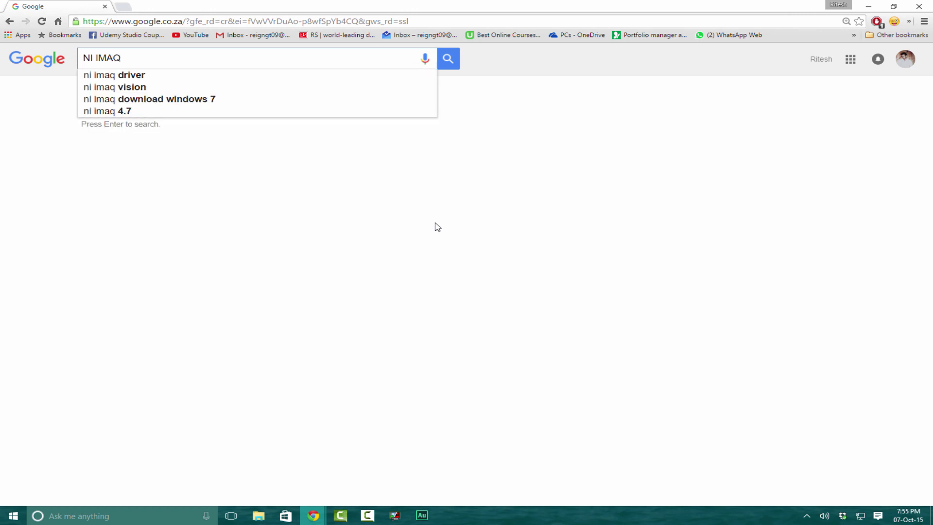
text( DX)
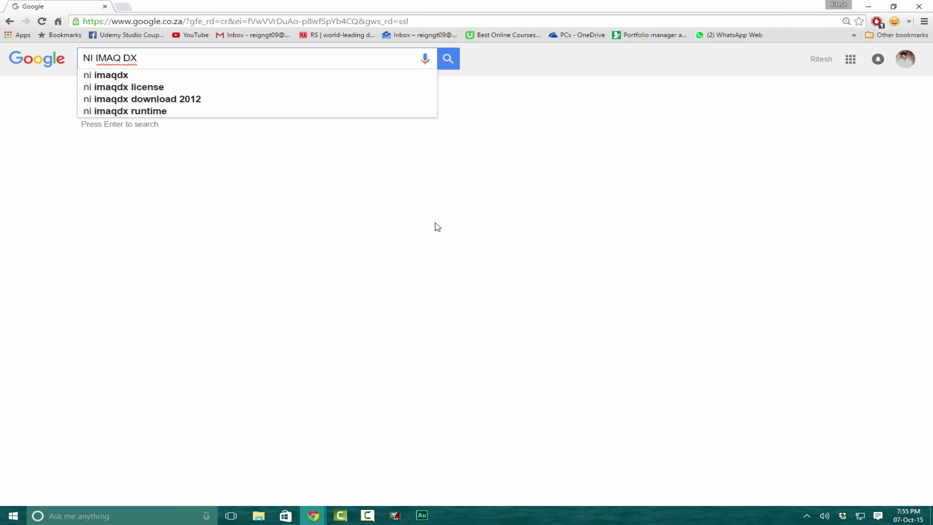
key(Return)
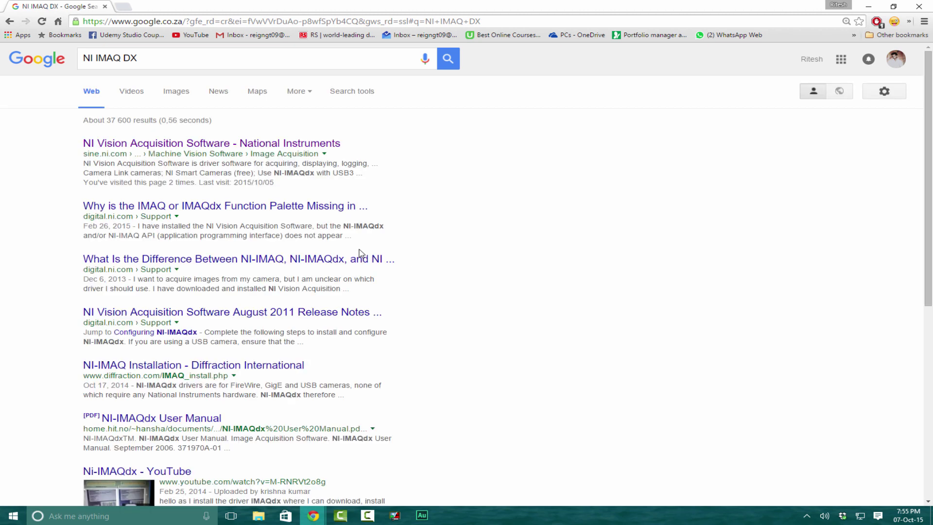
click(156, 144)
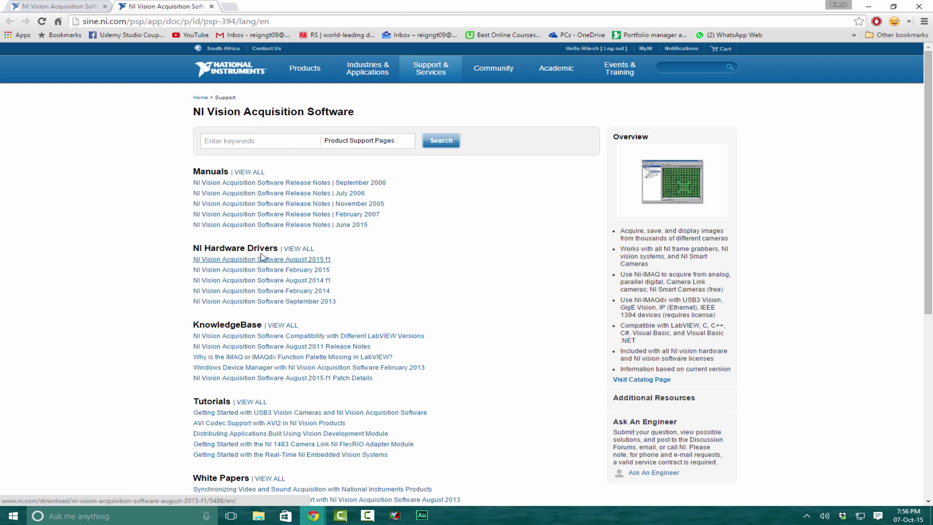
Open the August 2015 f1 page, run VAS_2015_08_F1_downloader.exe, and cancel saving the zip.
click(302, 260)
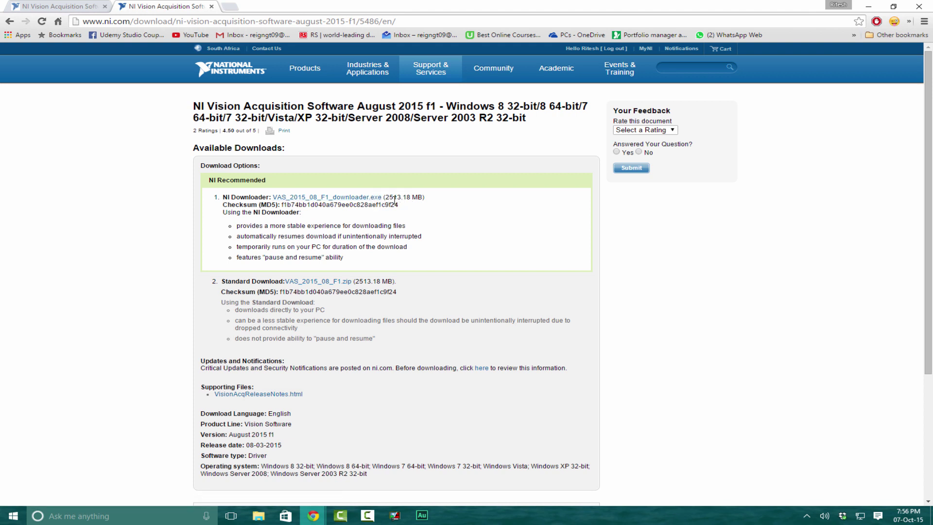
click(346, 198)
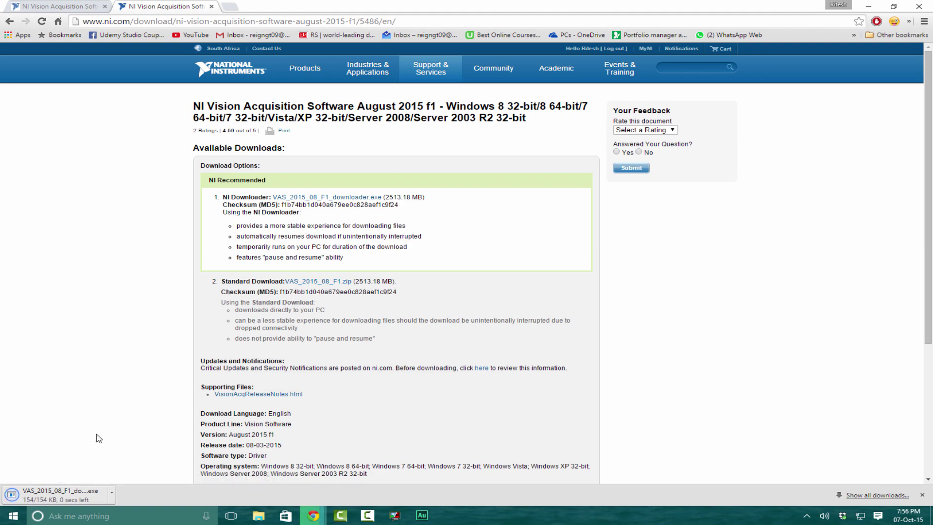
click(62, 495)
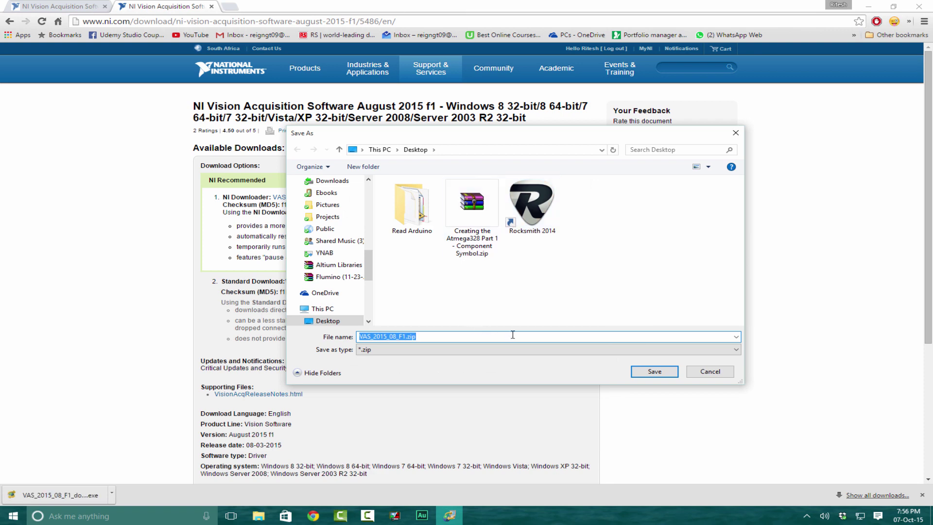
click(709, 373)
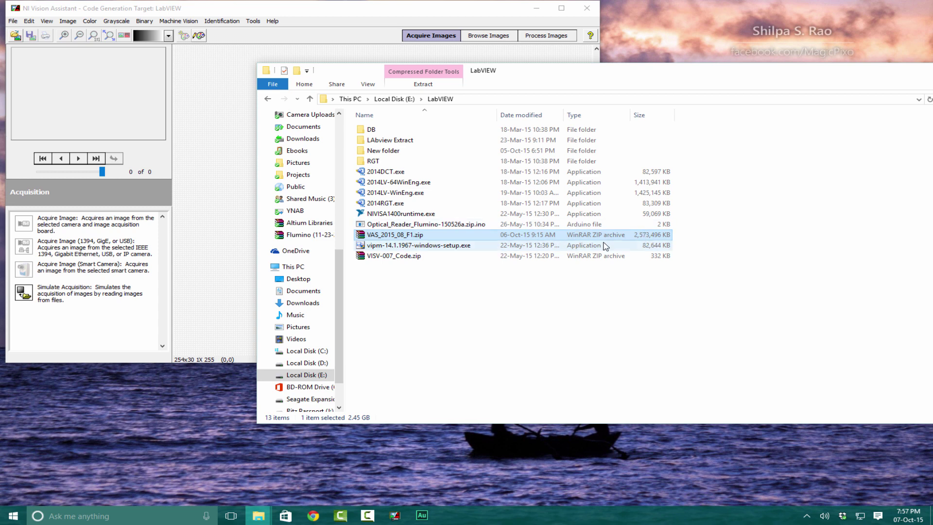
Extract VAS_2015_08_F1.zip with WinRAR into E:\LabVIEW\VAS_2015_08_F1.
double_click(547, 235)
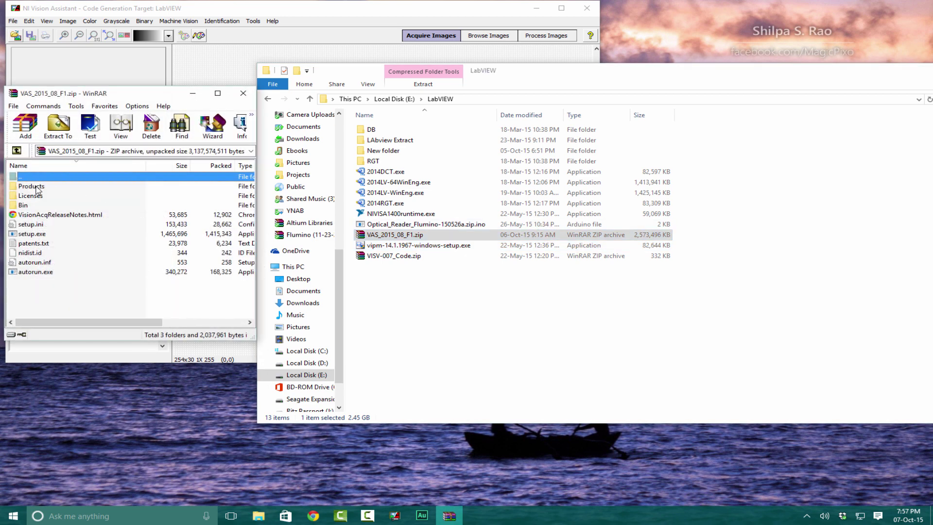
click(58, 126)
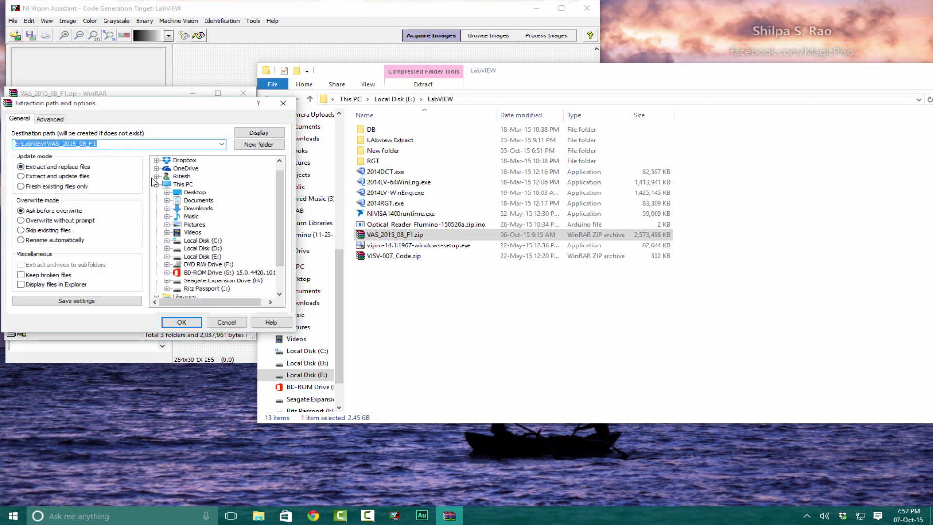
click(181, 322)
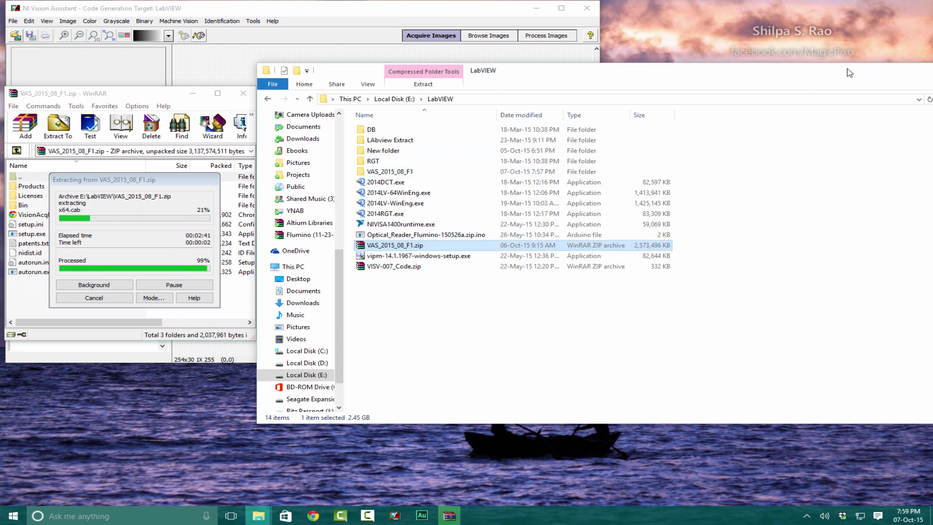
drag(927, 71, 853, 92)
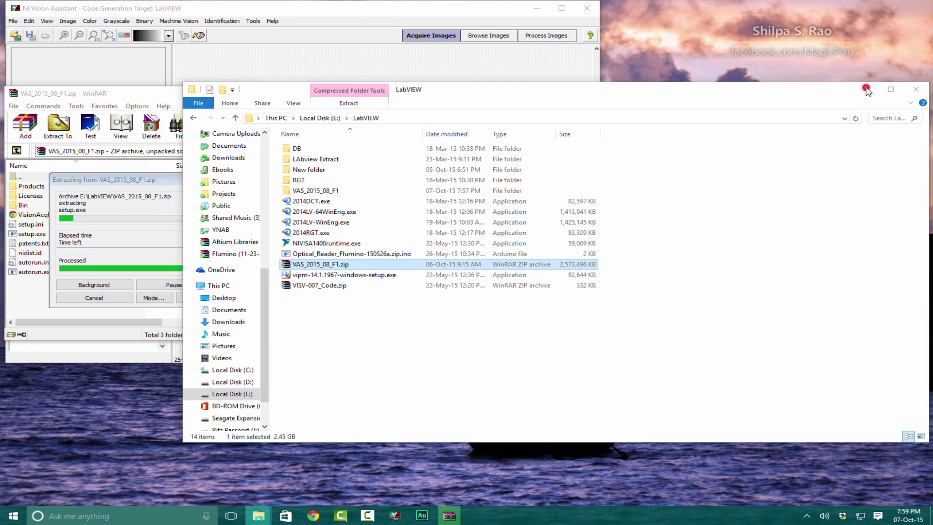
Open the extracted VAS_2015_08_F1 folder in the LabVIEW window and run setup.exe.
click(865, 90)
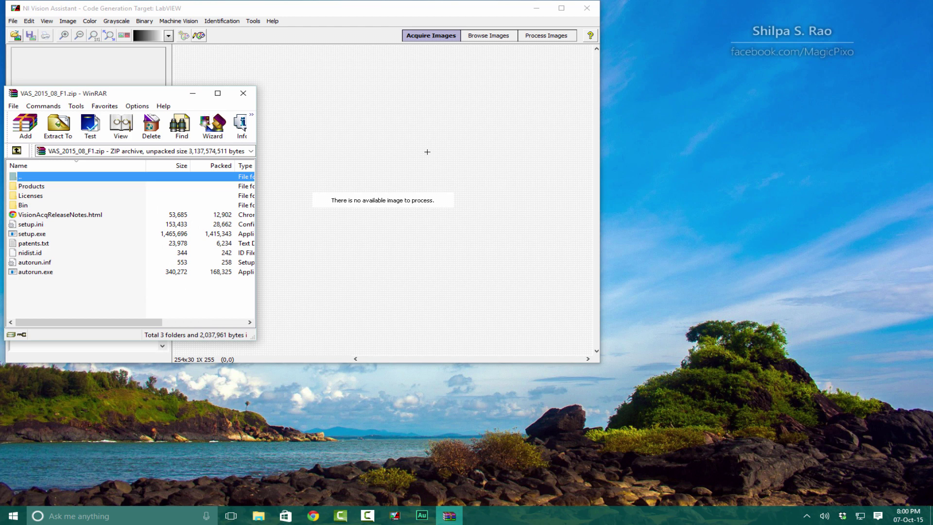
mouse_move(258, 515)
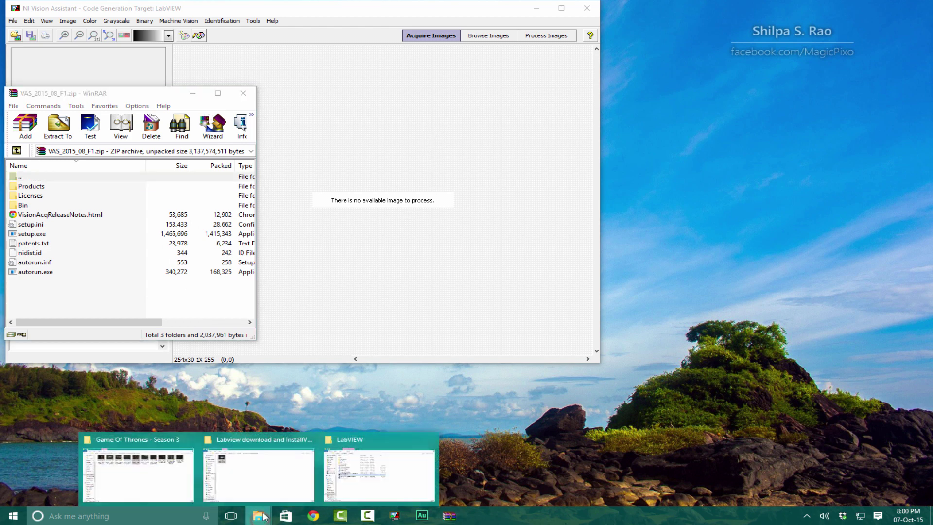
click(340, 491)
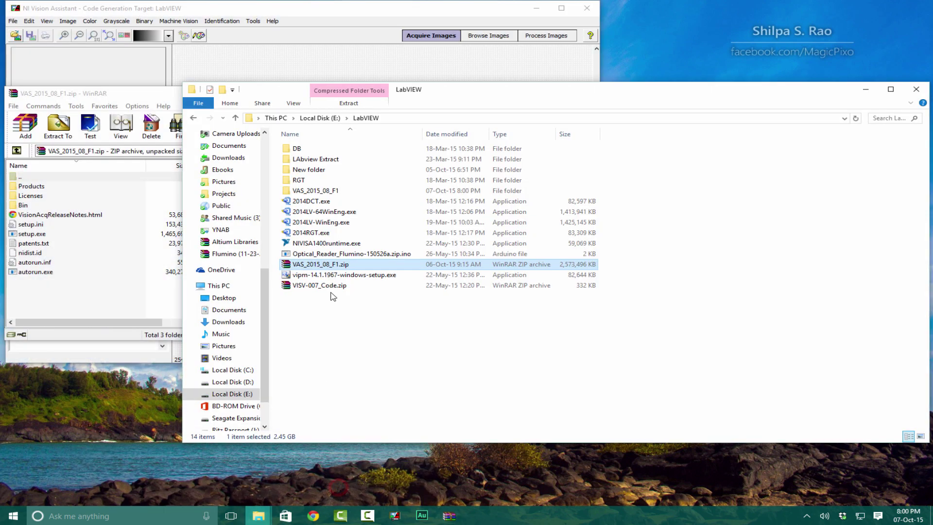
click(337, 192)
double_click(337, 192)
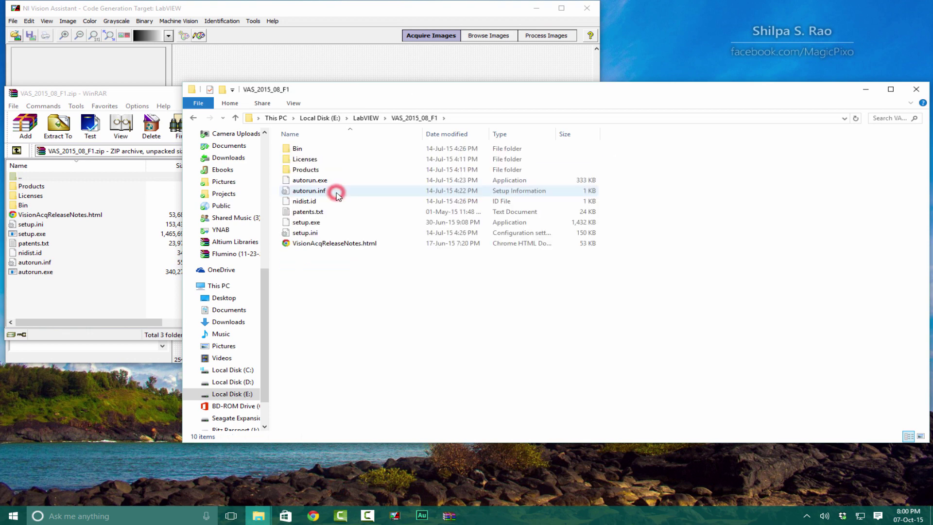
double_click(313, 226)
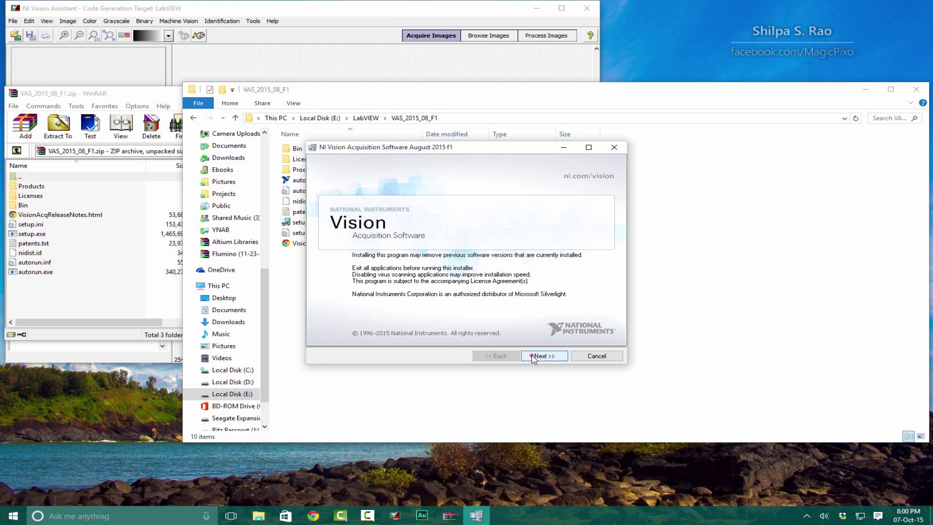
Step through the installer's welcome, features and notifications pages and accept both license agreements.
click(536, 356)
click(534, 357)
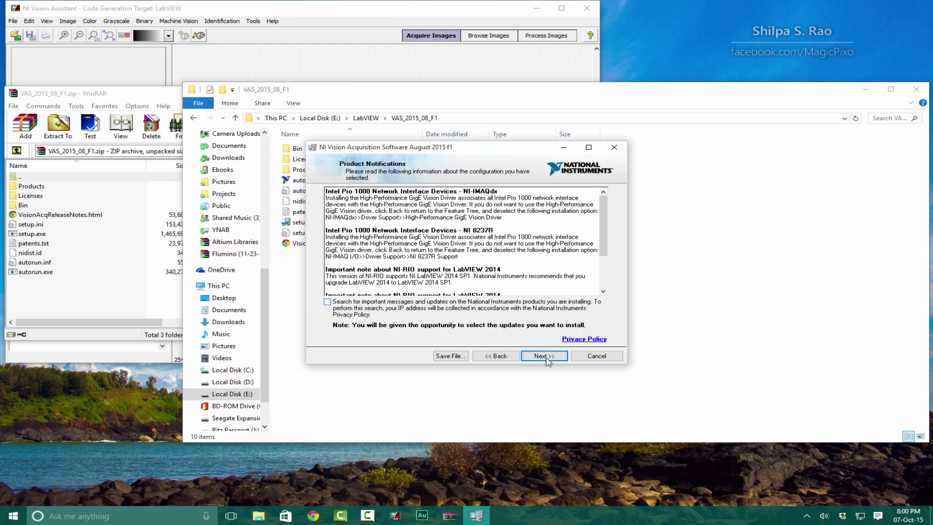
click(535, 356)
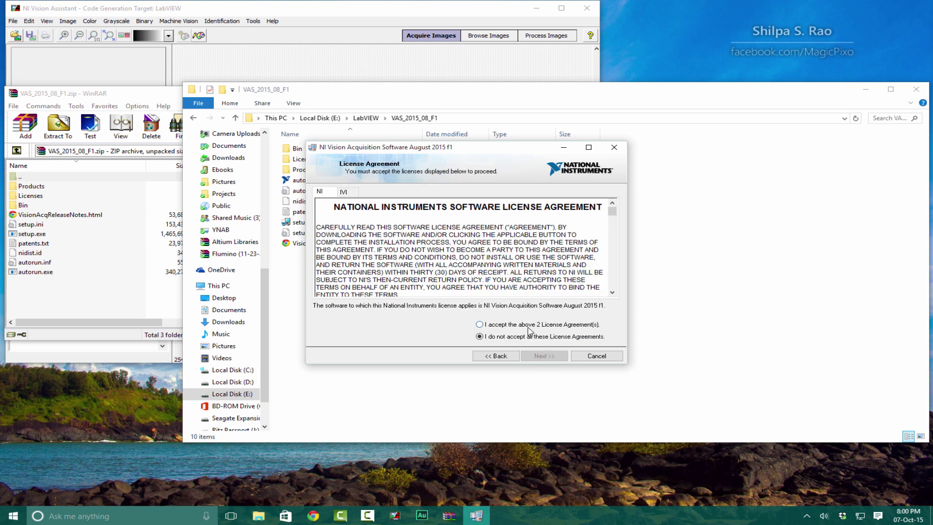
click(526, 324)
click(555, 355)
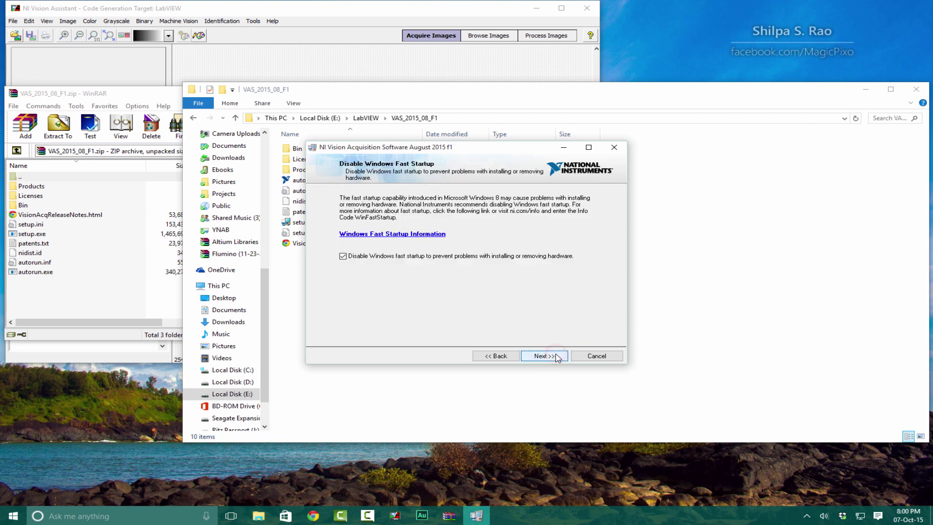
Keep fast startup enabled, install NI-IMAQ, NI-IMAQdx and NI-IMAQ I/O, and skip activation.
click(536, 256)
click(551, 357)
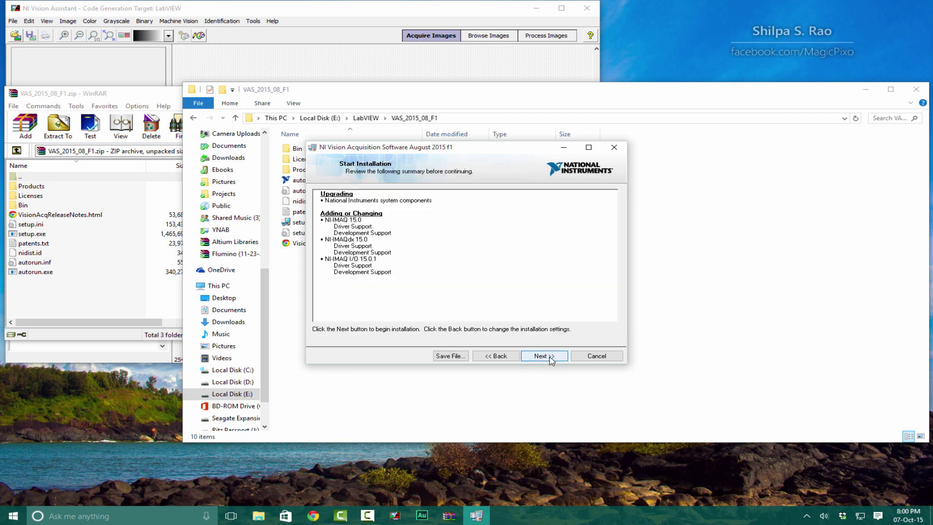
click(550, 356)
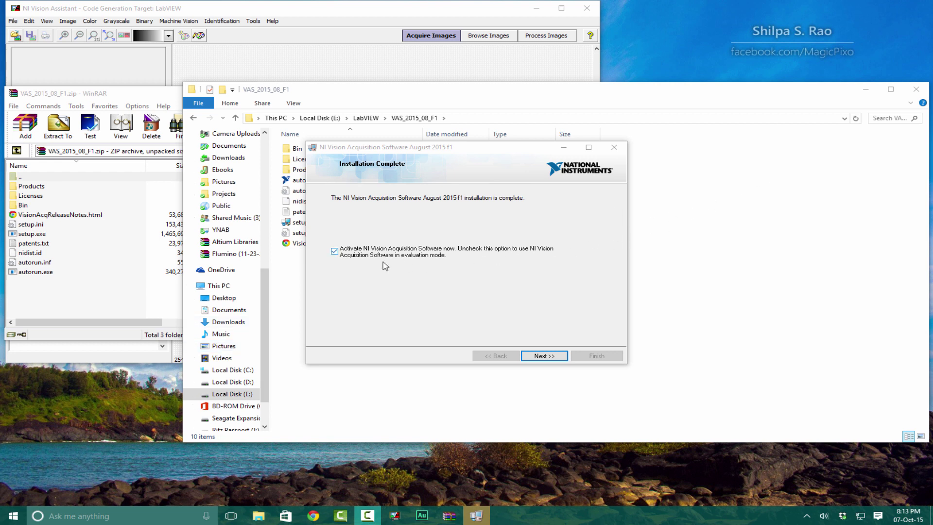
click(338, 253)
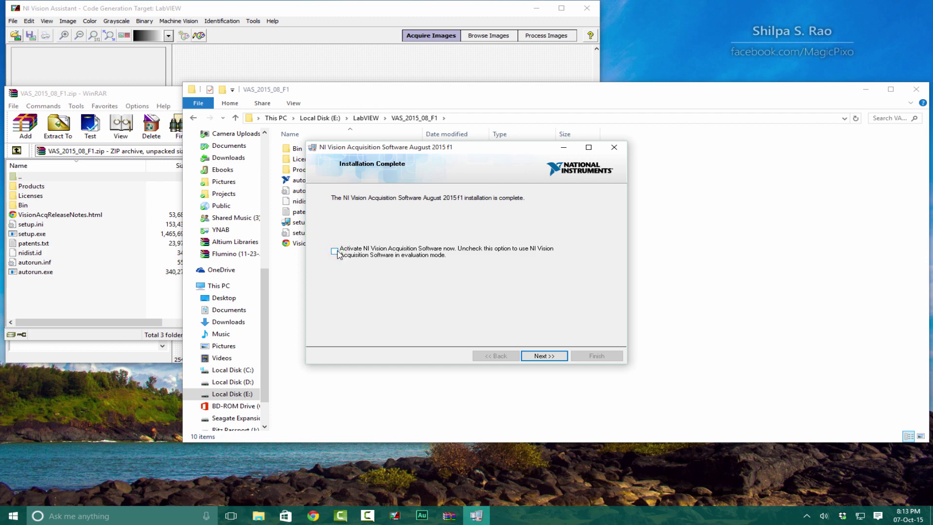
click(544, 357)
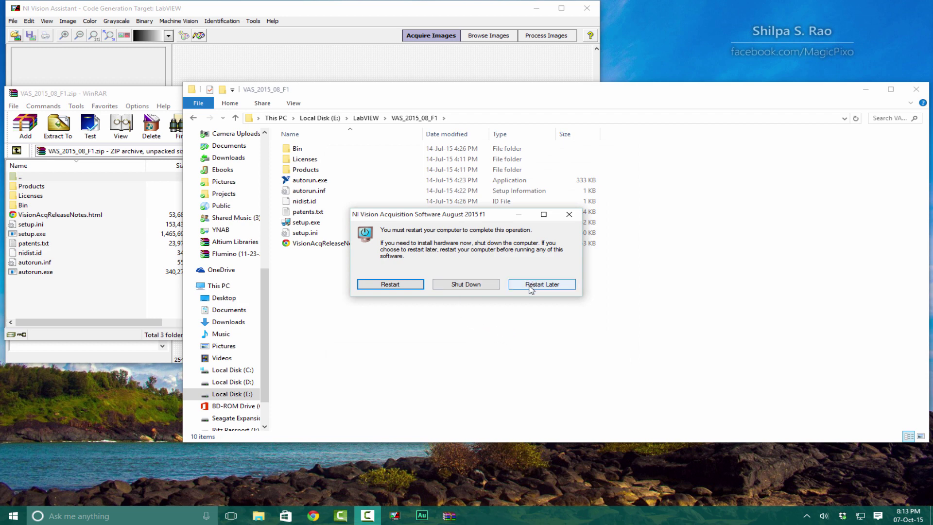
Postpone the restart, close Explorer, WinRAR and Vision Assistant, then relaunch Vision Assistant 2015 (64-bit).
click(531, 284)
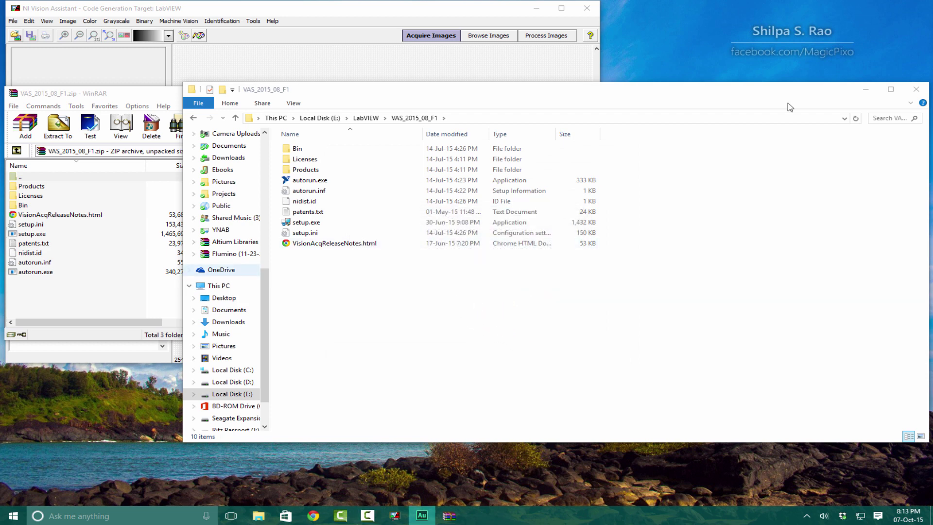
click(916, 88)
click(243, 93)
click(588, 7)
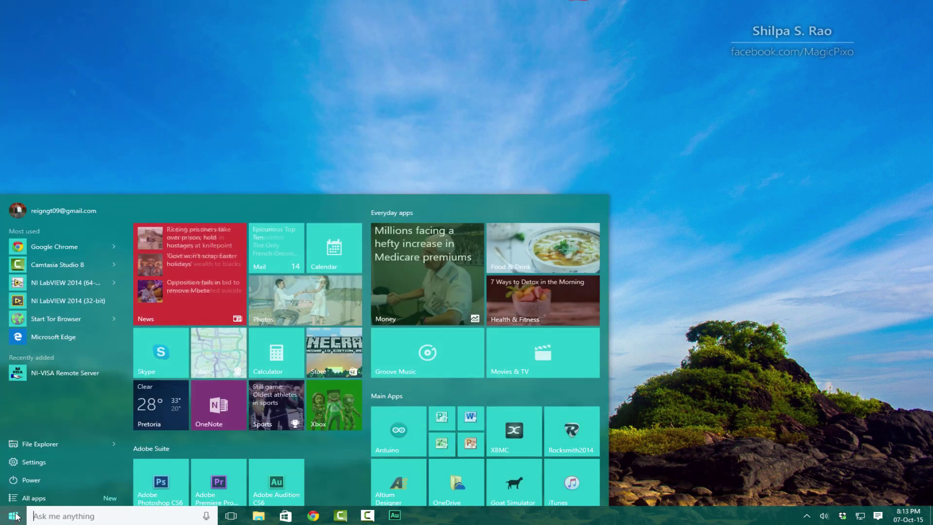
scroll(447, 438, down, 3)
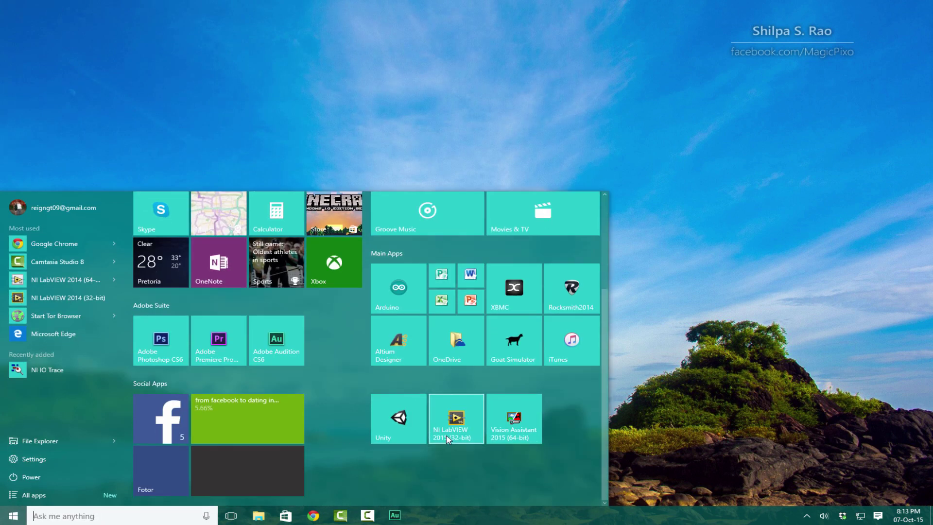
click(524, 417)
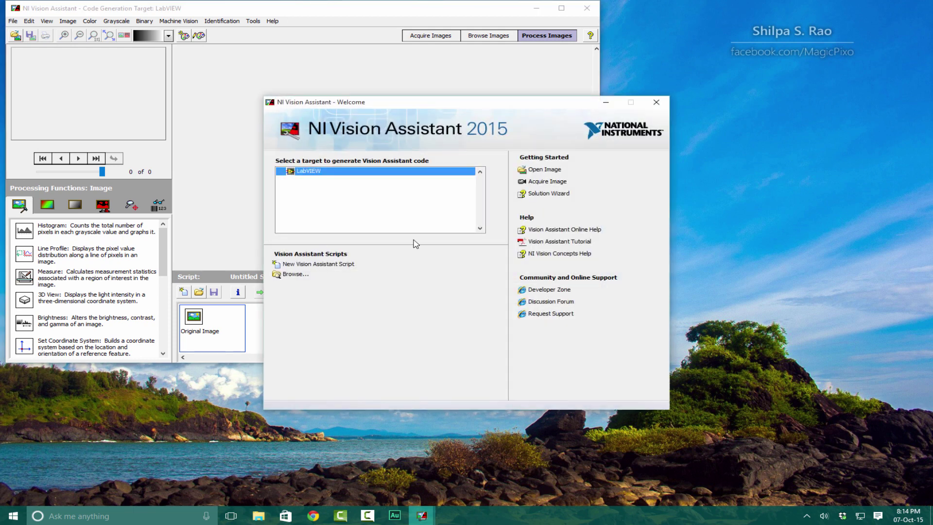
Choose Acquire Image, then Acquire Image (1394, GigE, or USB), after which the program closes.
click(533, 184)
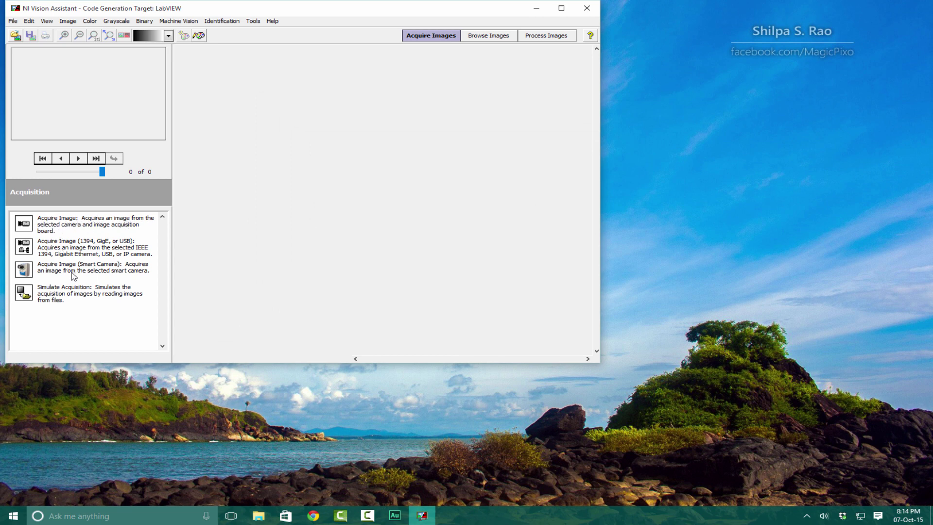
click(83, 218)
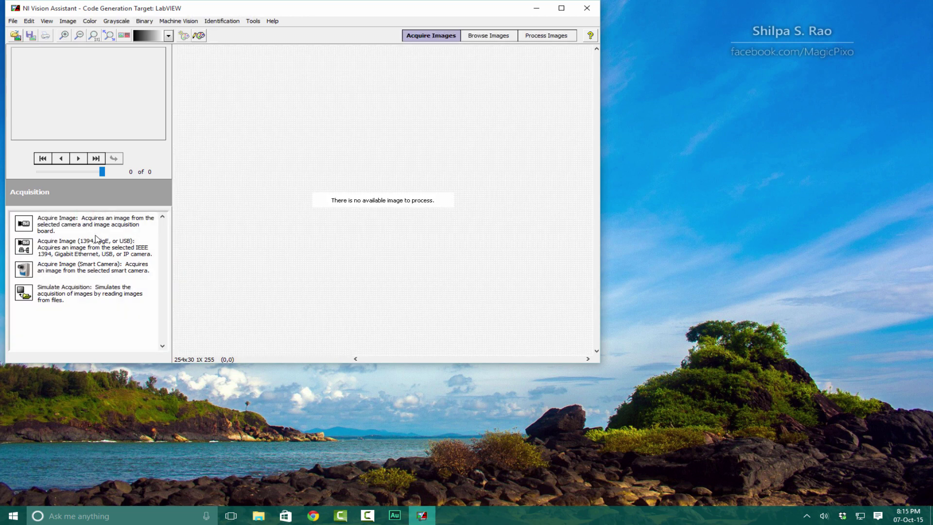
click(93, 242)
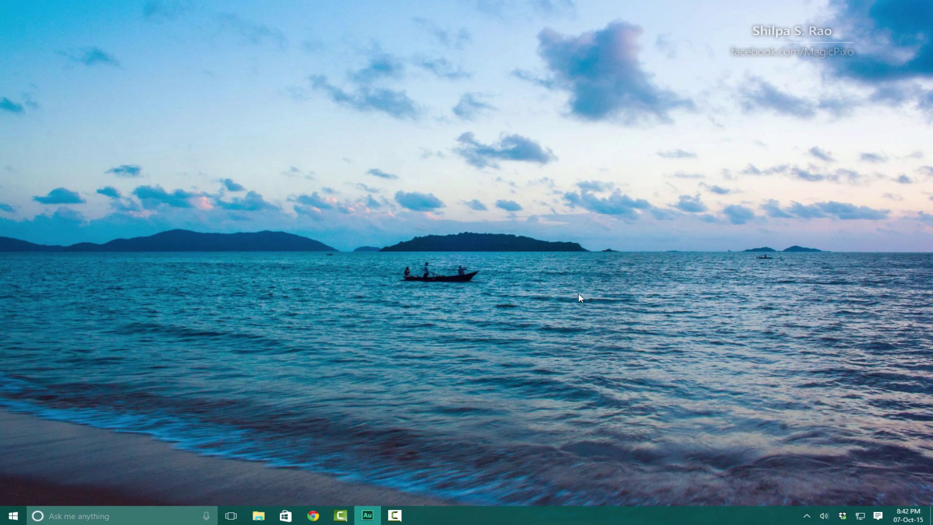
Relaunch Vision Assistant 2015 (64-bit) from Start, choose Acquire Image, and maximize the window.
key(super)
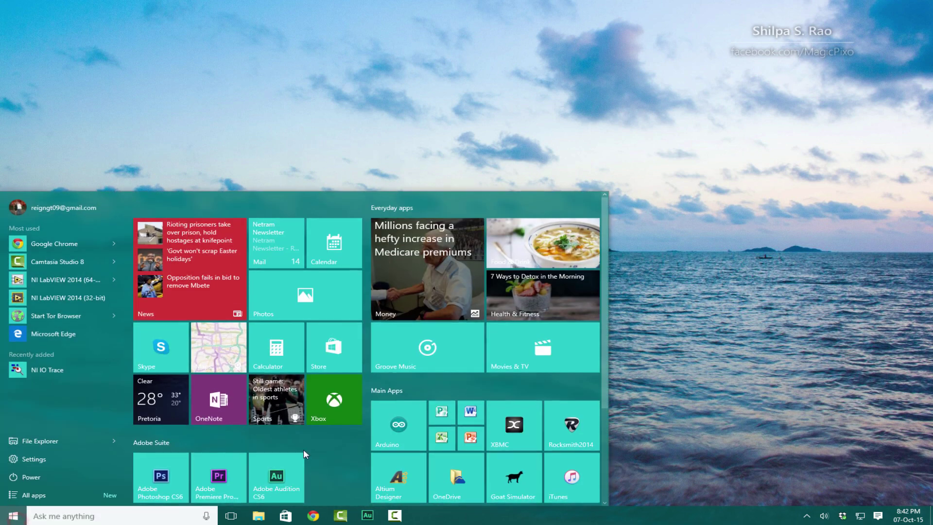
scroll(469, 438, down, 3)
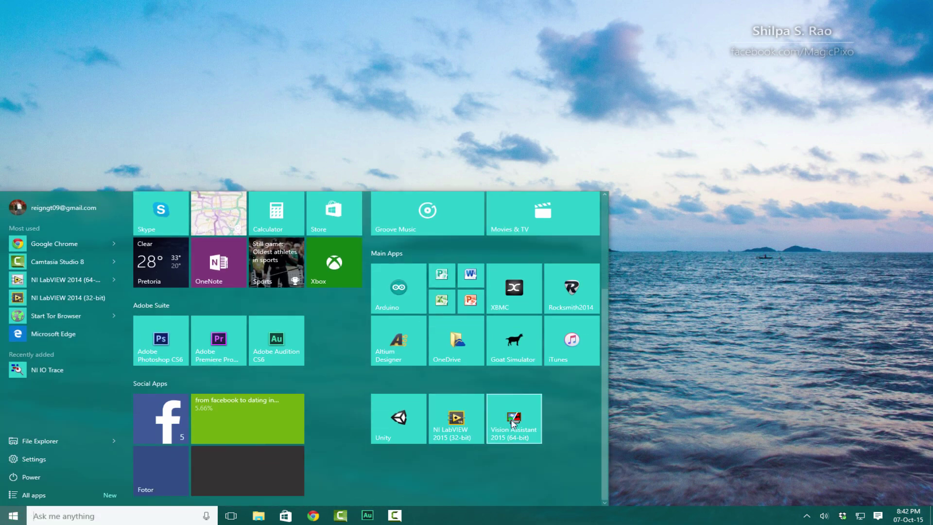
click(512, 421)
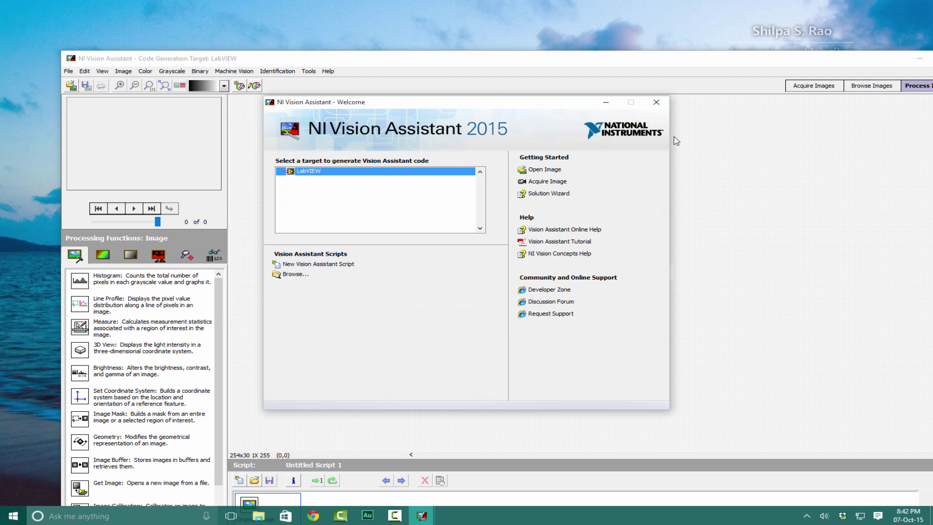
click(551, 182)
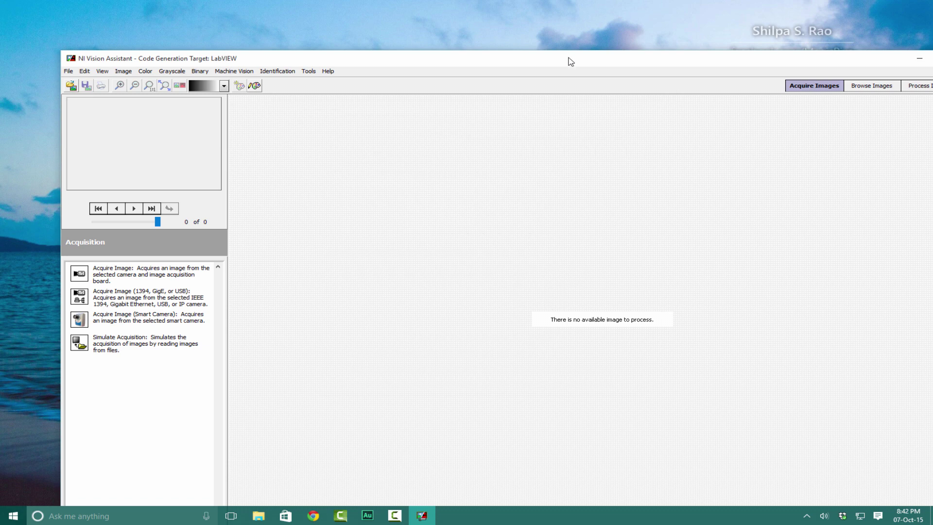
double_click(566, 57)
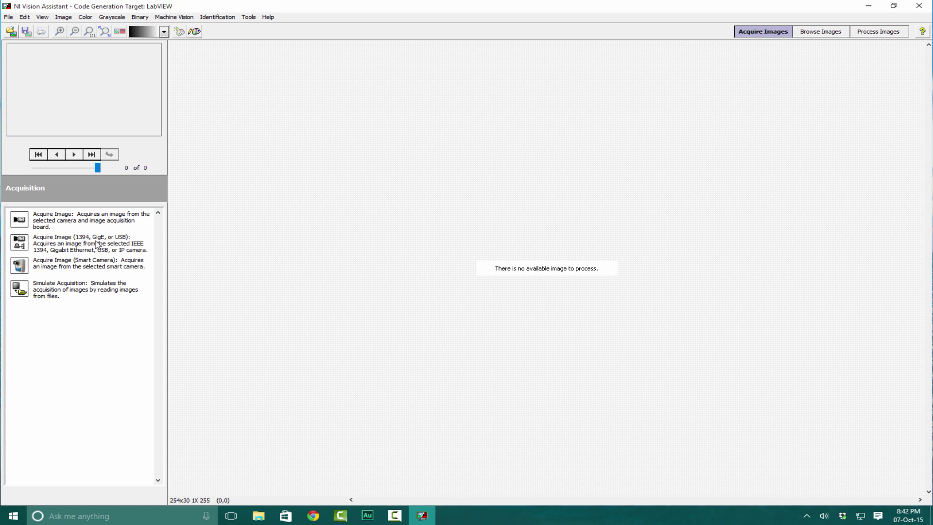
Select the Logitech HD Pro Webcam C910 for USB acquisition with video mode 1920x1080 MJPG 30.00fps.
double_click(65, 246)
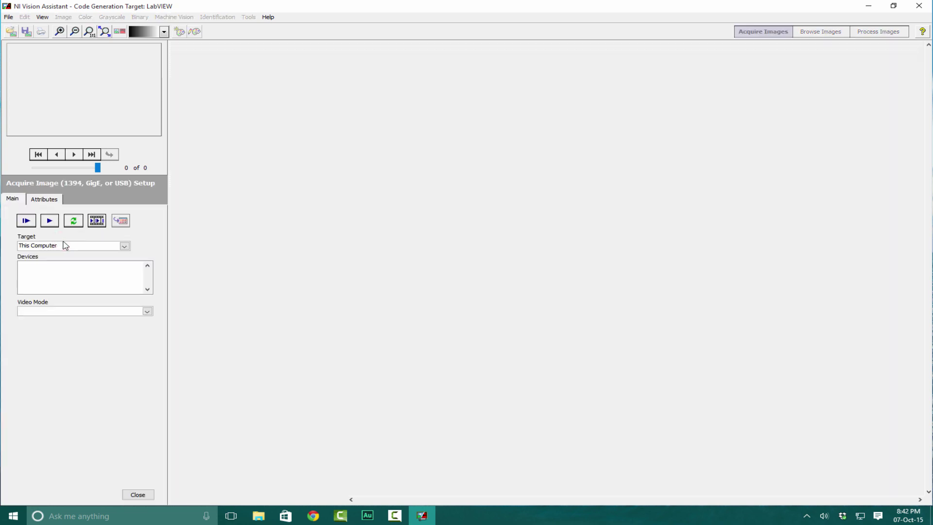
click(73, 223)
click(74, 222)
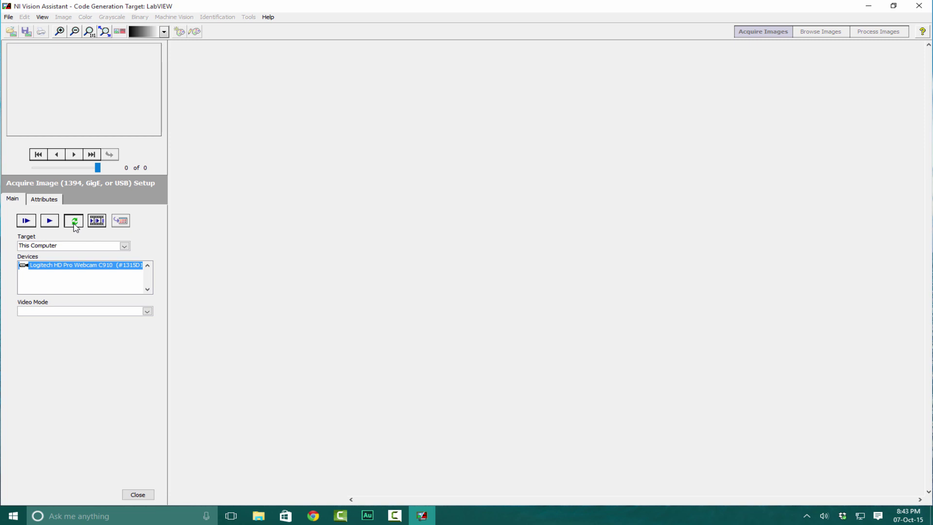
click(73, 307)
click(146, 311)
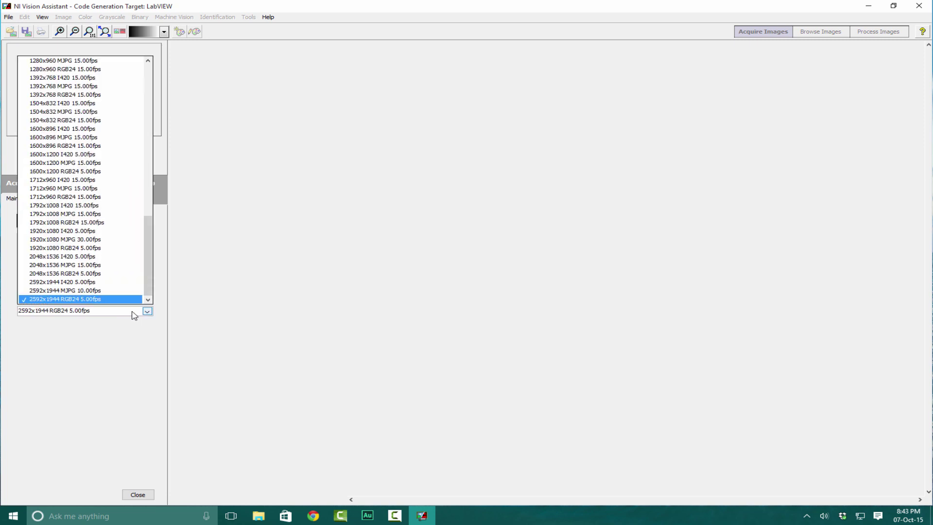
click(86, 240)
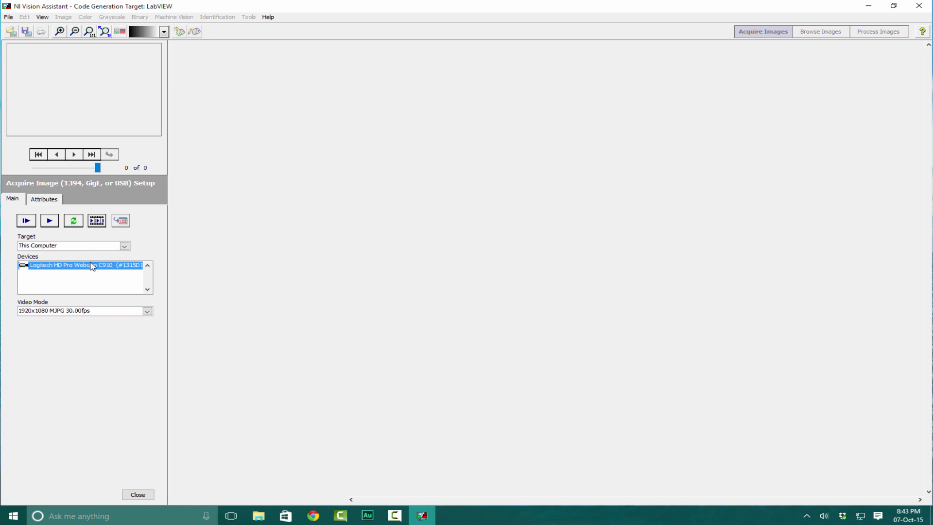
Run continuous acquisition to show the live Logitech webcam feed at 1920x1080.
click(57, 224)
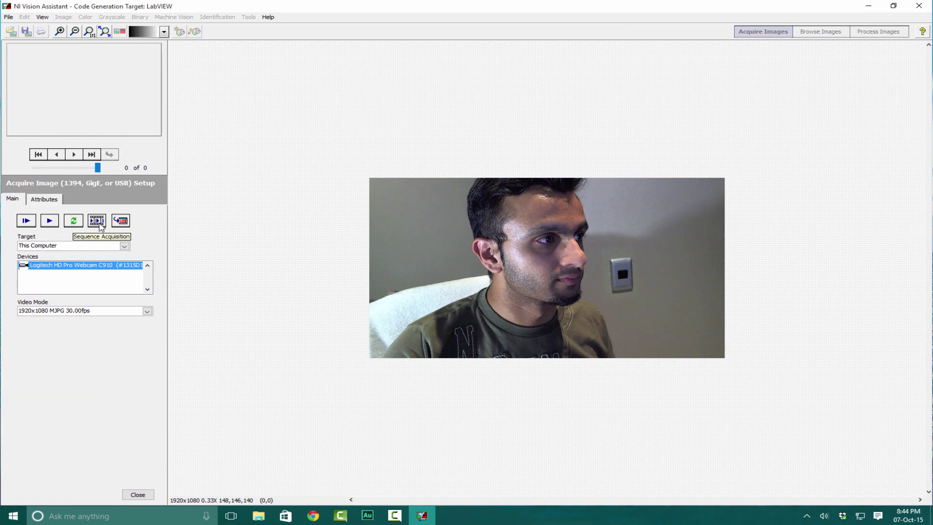
Run Sequence Acquisition with Number of Frames changed from 10 to 15.
click(97, 221)
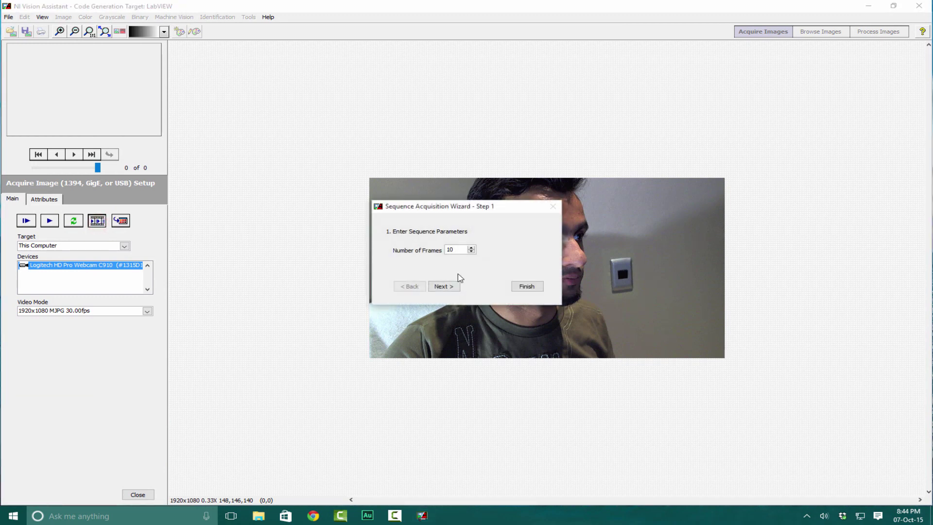
click(455, 248)
key(BackSpace)
key(BackSpace)
text(15)
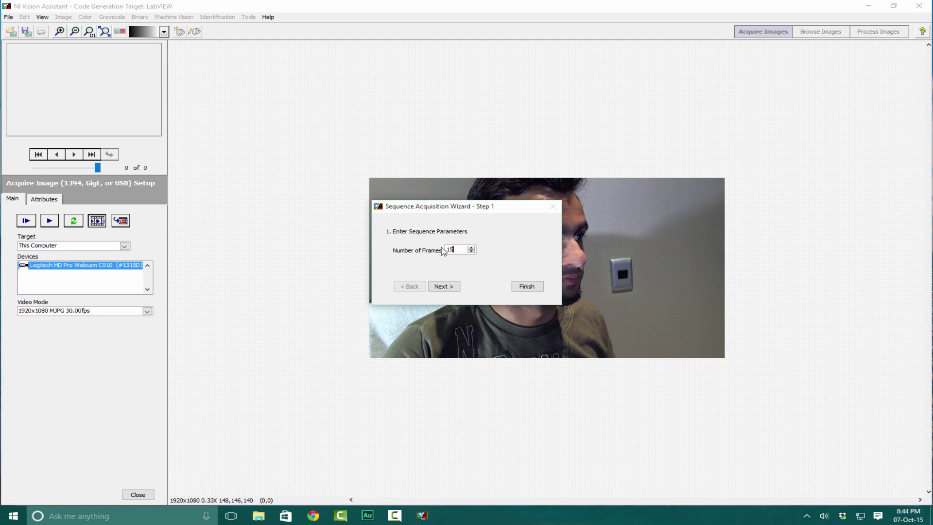
click(457, 287)
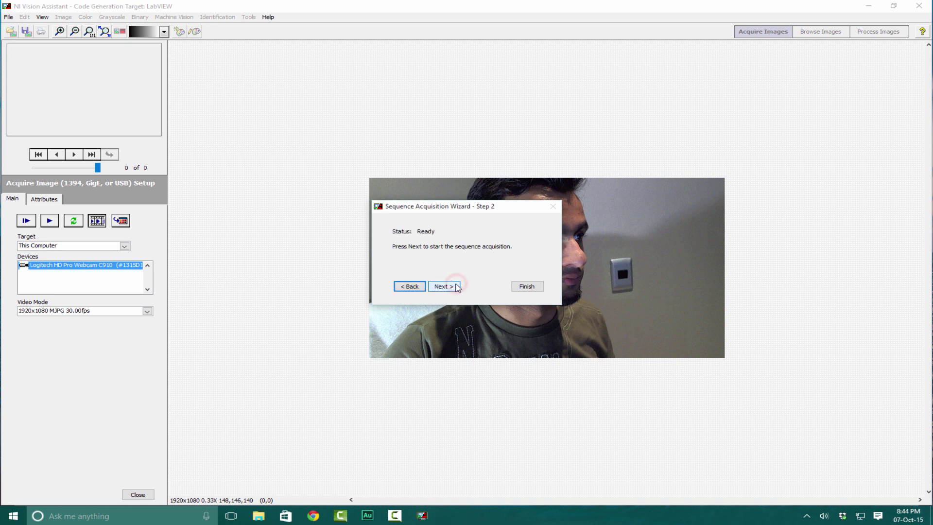
click(457, 287)
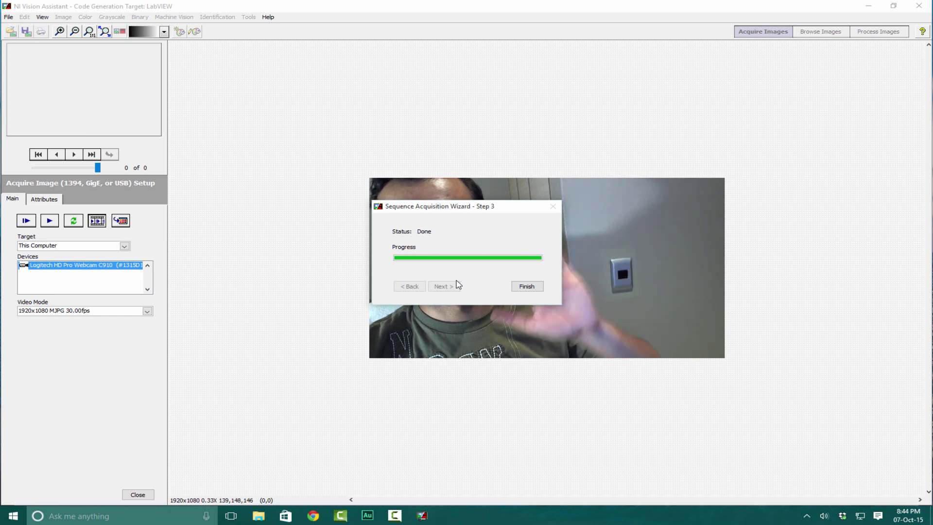
click(526, 287)
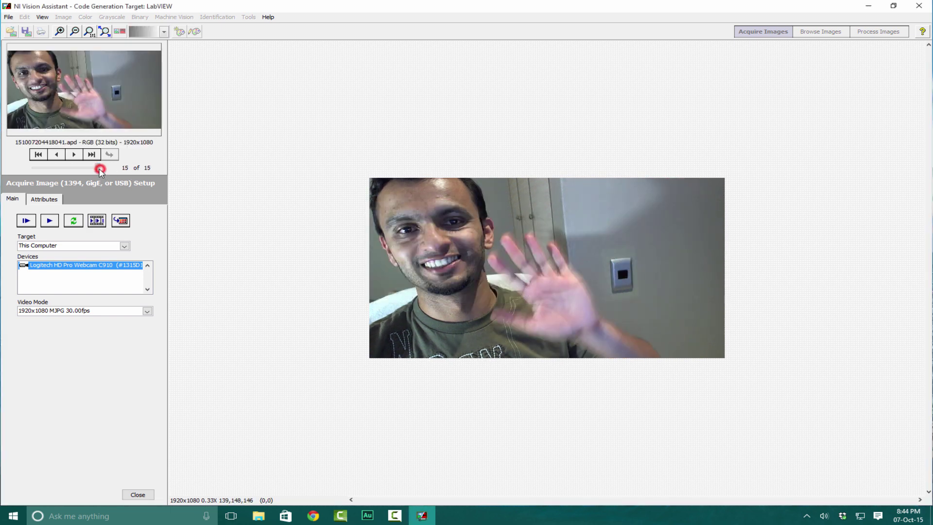
Review the 15 captured frames with the browser slider, then close acquisition setup.
mouse_move(99, 170)
mouse_down()
mouse_move(8, 178)
mouse_move(54, 170)
mouse_move(38, 167)
mouse_move(48, 165)
mouse_move(63, 167)
mouse_move(28, 169)
mouse_move(100, 172)
mouse_up()
click(138, 494)
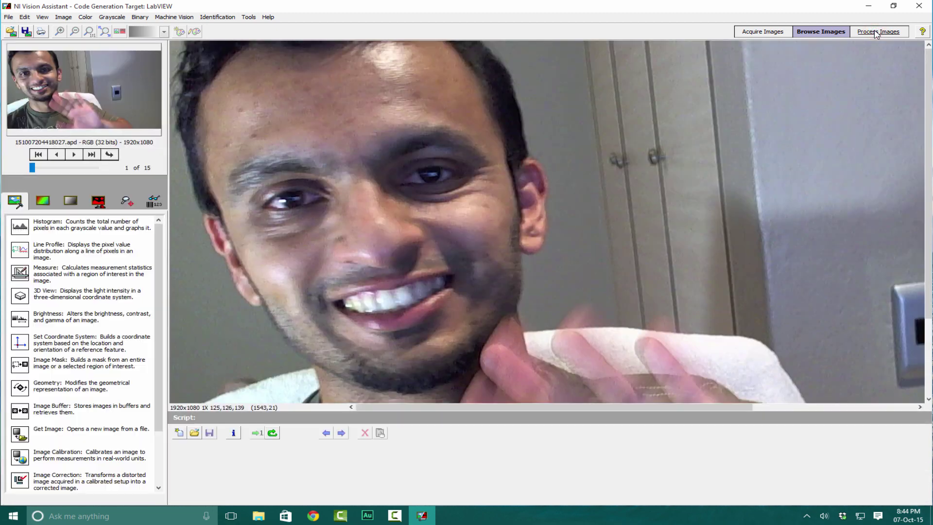
Switch to the Process Images tab to work with the captured frames.
click(79, 33)
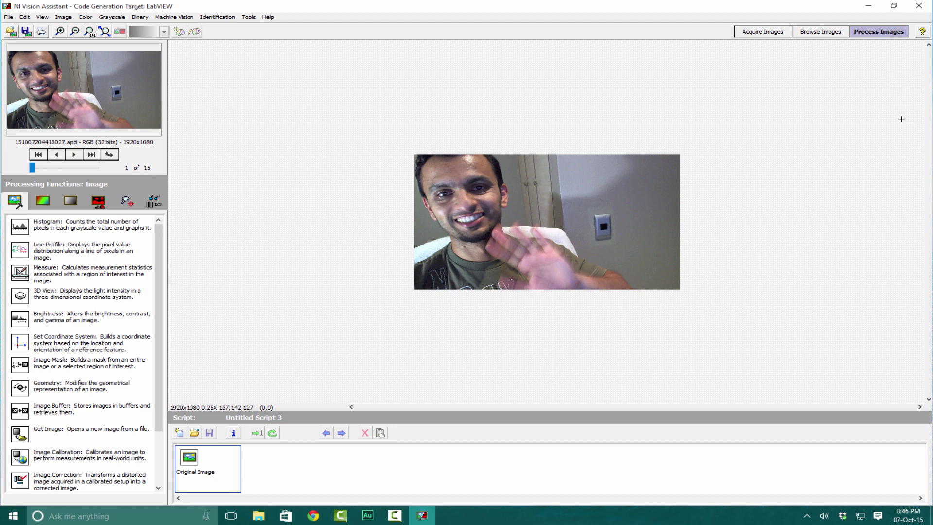
In Save Image, try a frame range, then return to saving All Images.
click(820, 31)
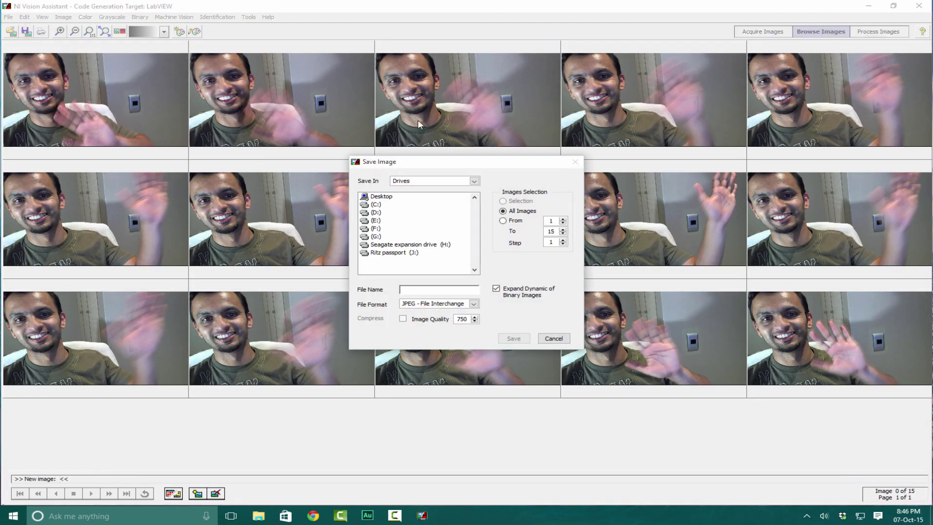
click(517, 222)
click(503, 220)
drag(556, 241, 545, 242)
click(522, 213)
Choose E:\LabVIEW\New folder as the save location.
double_click(375, 220)
scroll(393, 243, down, 2)
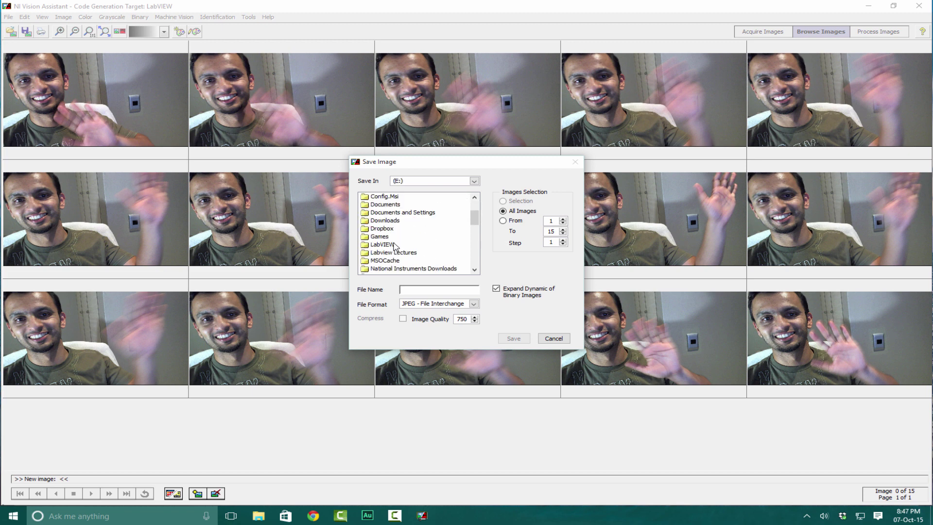
double_click(394, 246)
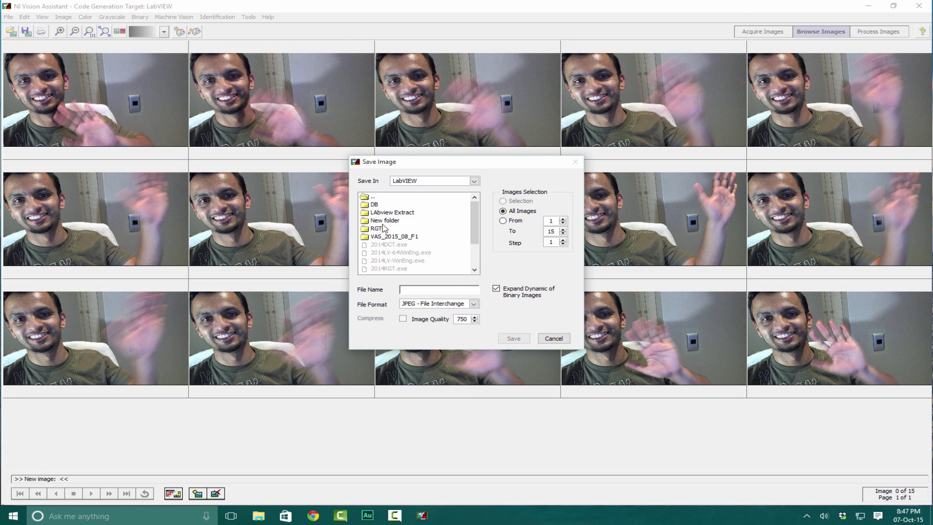
double_click(385, 220)
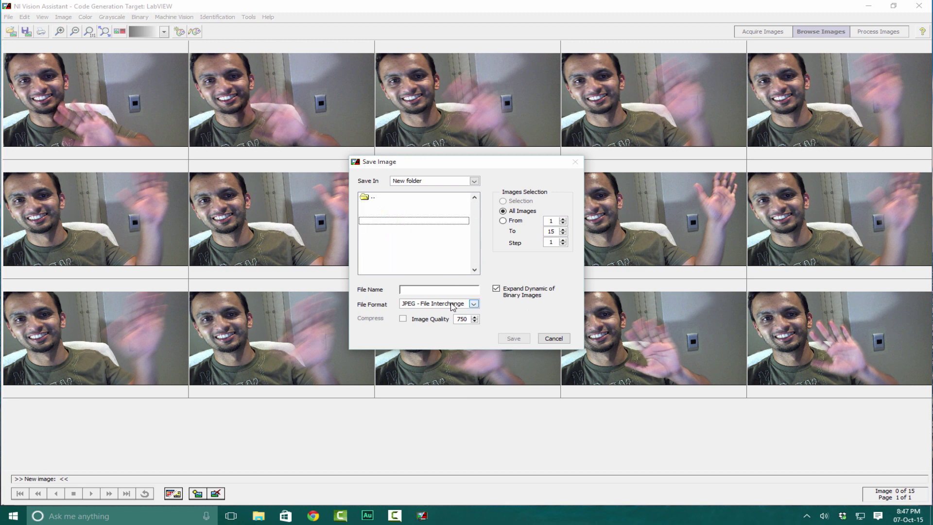
click(439, 290)
Save all 15 frames as JPEG files named Dataset.
text(Dataset)
click(515, 337)
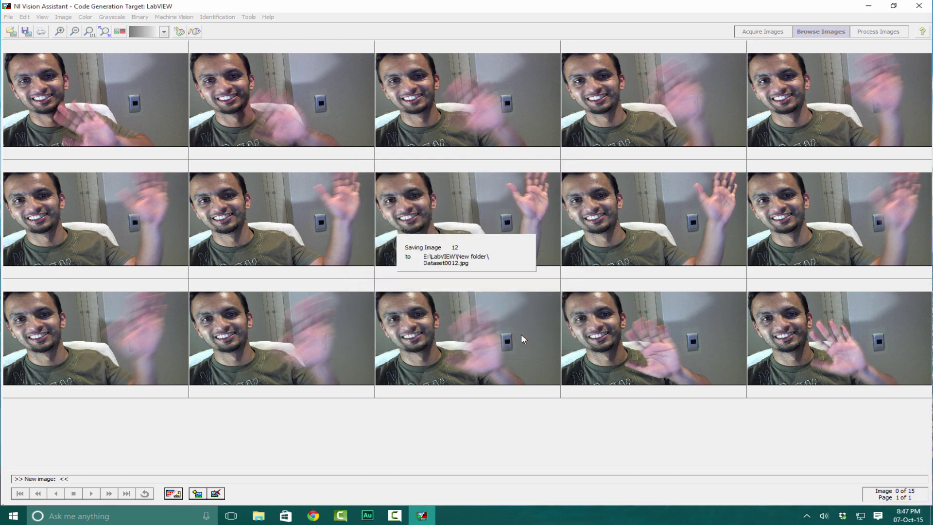